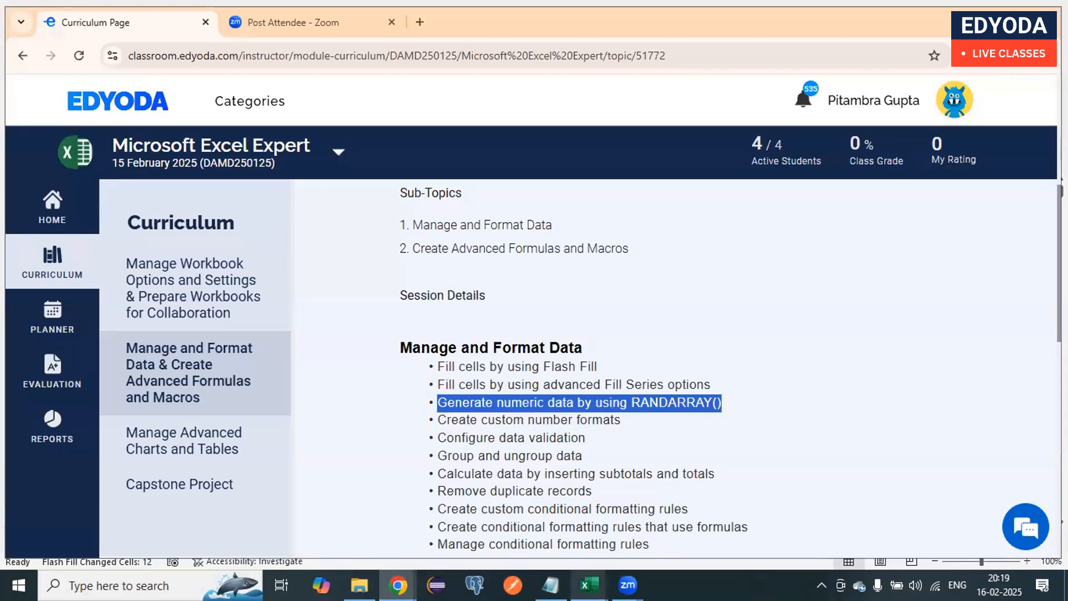
- Switch to the numeric_data_by_using_randarray workbook and begin a RANDARRAY formula in cell A2 of Sheet1
{"action": "mouse_move", "coordinate": [589, 584]}
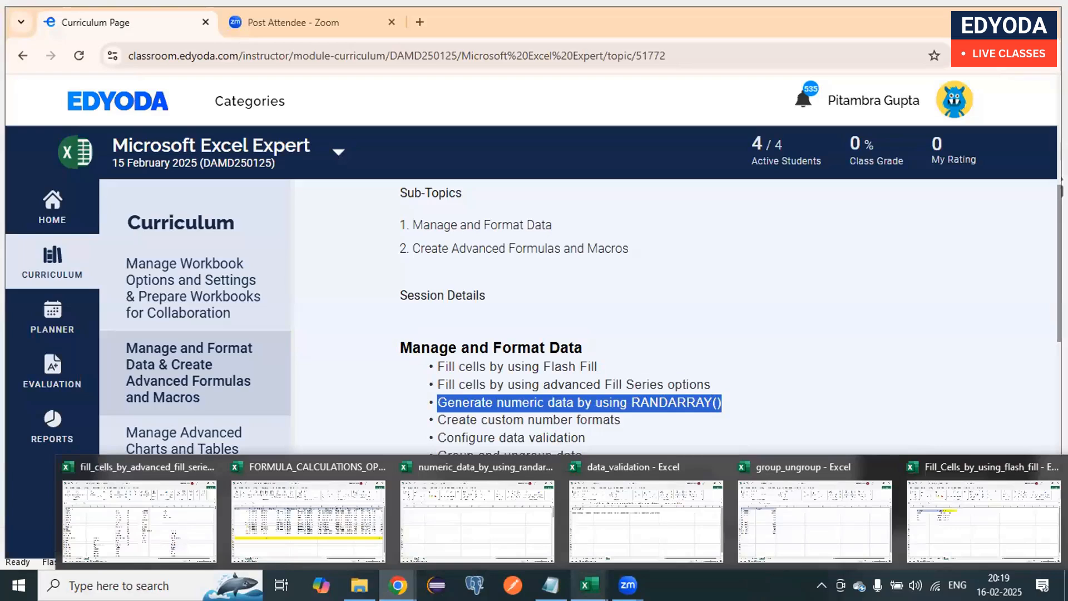
{"action": "left_click", "coordinate": [510, 519]}
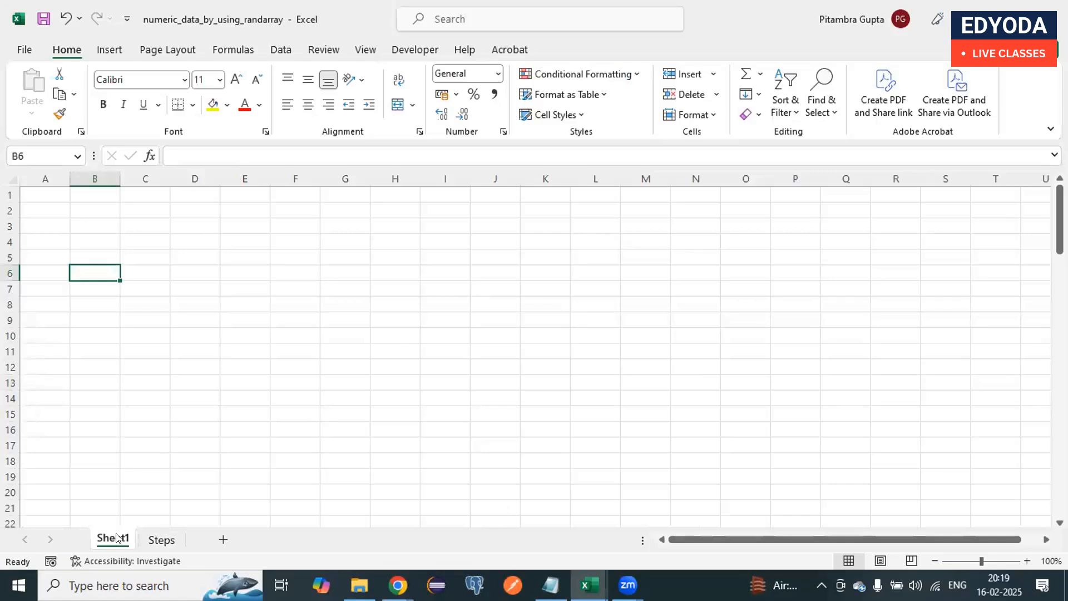
{"action": "double_click", "coordinate": [43, 209]}
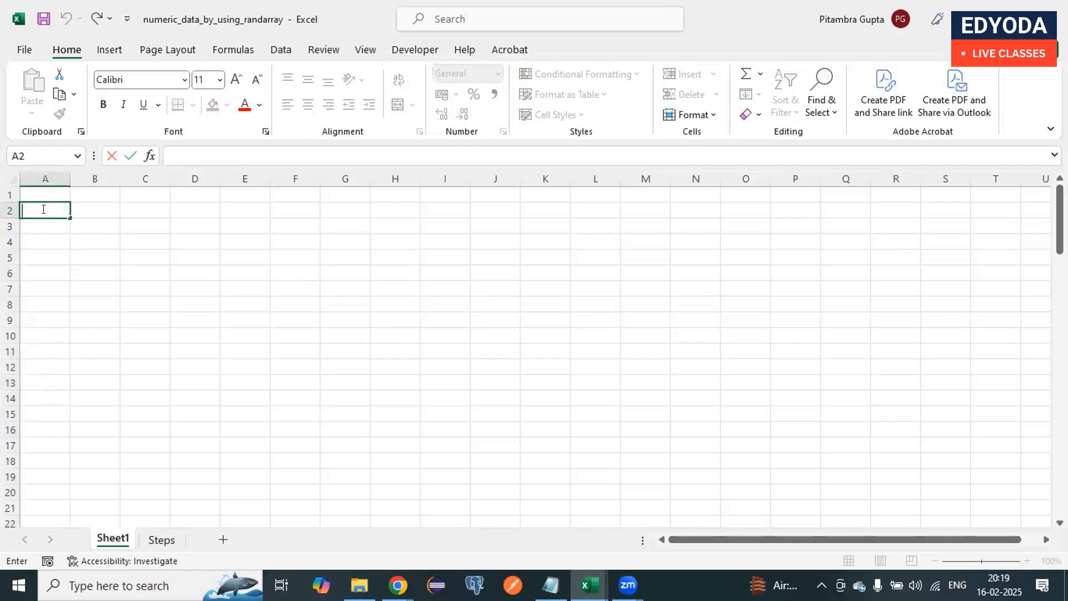
{"action": "type", "text": "="}
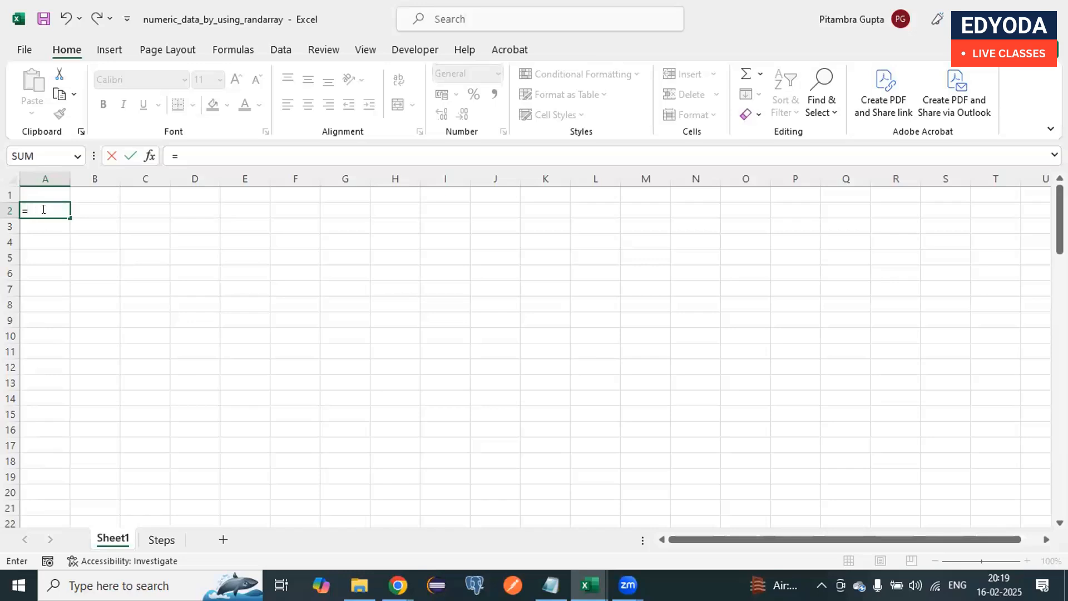
{"action": "key", "text": "BackSpace"}
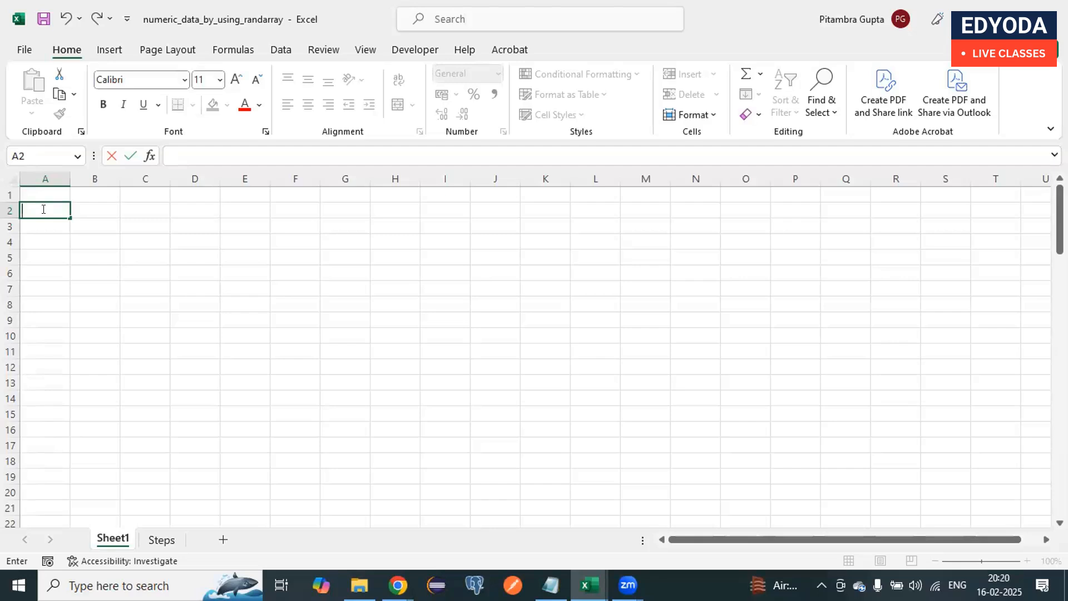
{"action": "type", "text": "="}
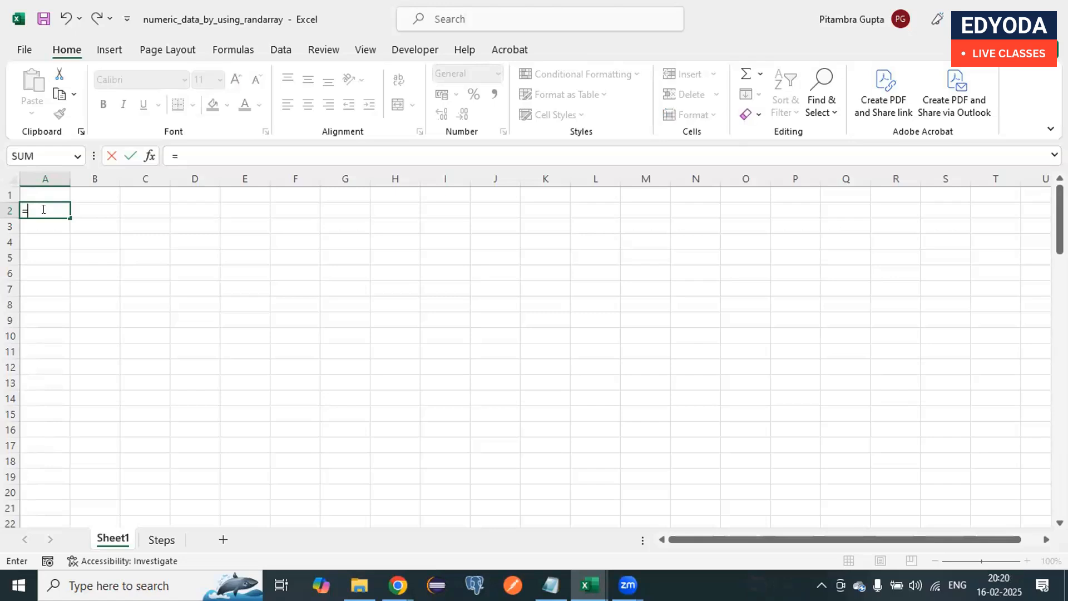
{"action": "type", "text": "rand"}
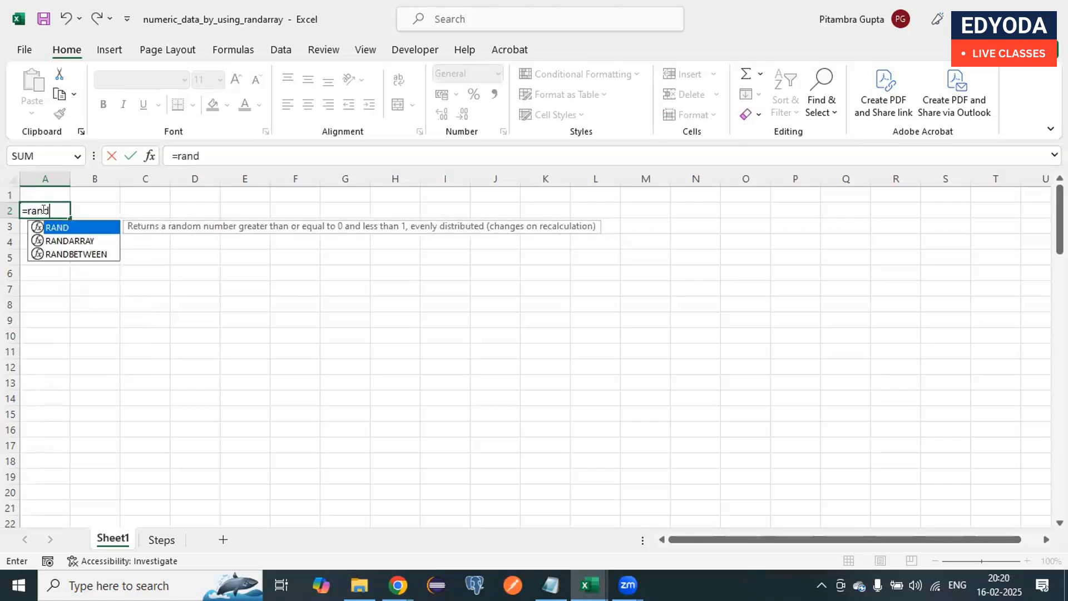
{"action": "type", "text": "array"}
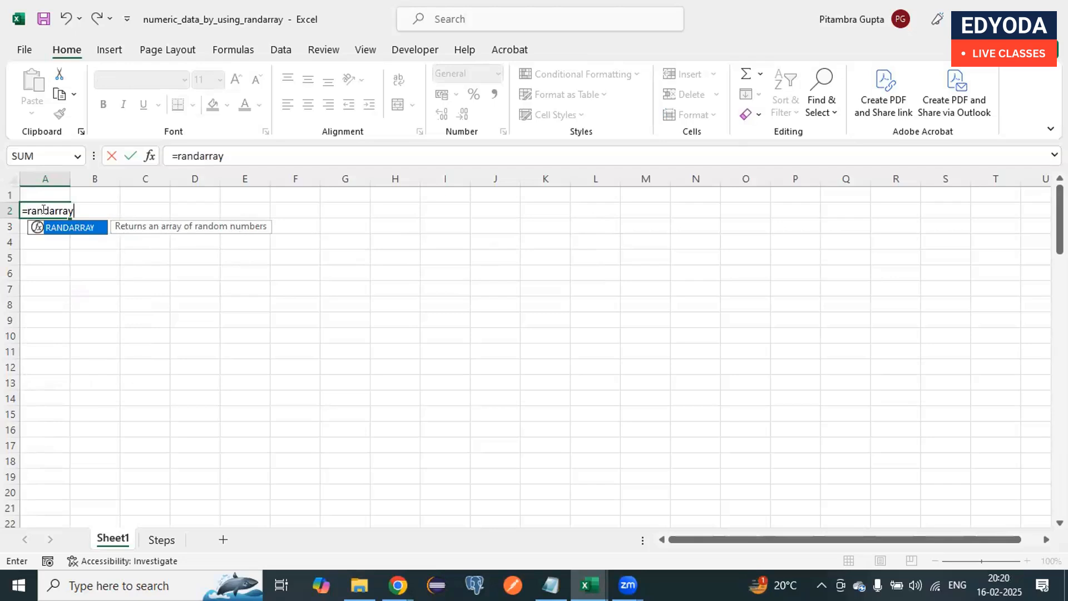
{"action": "type", "text": "("}
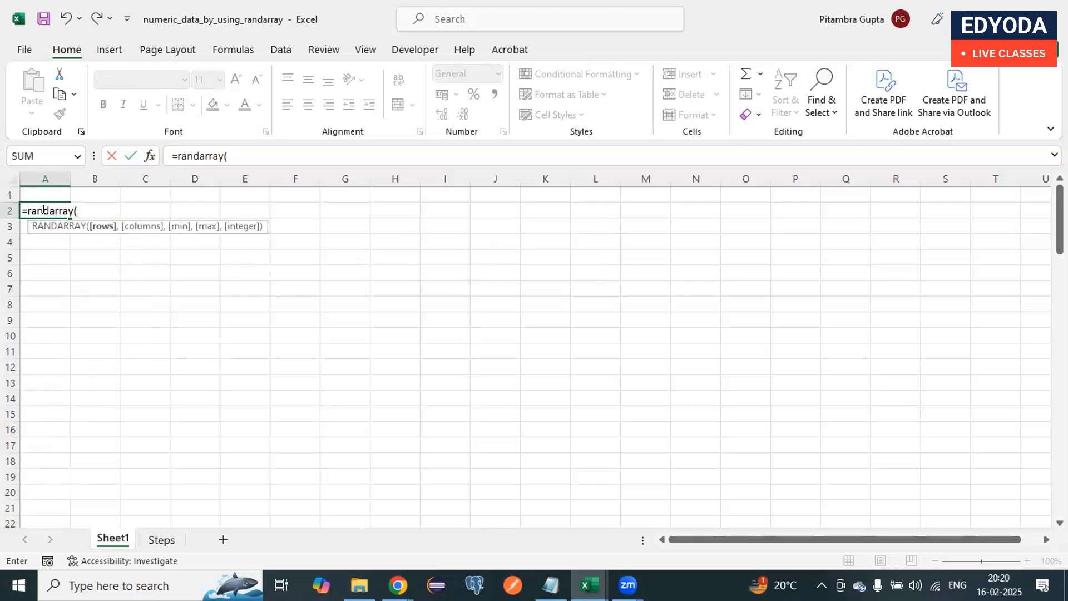
- Set the RANDARRAY formula's size arguments to 100 rows and 20 columns
{"action": "left_click", "coordinate": [235, 156]}
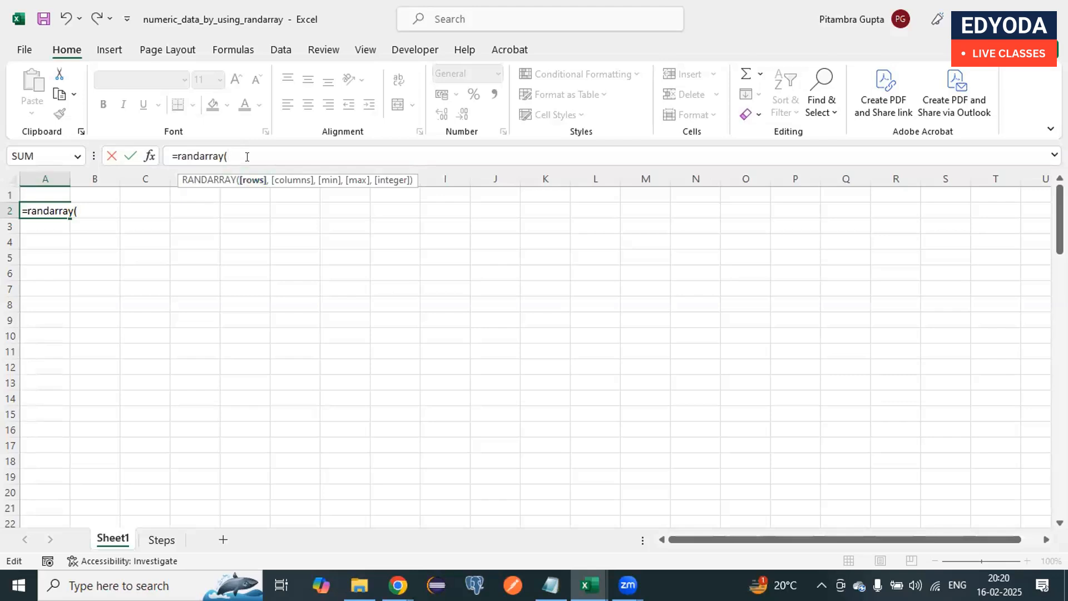
{"action": "type", "text": "100,"}
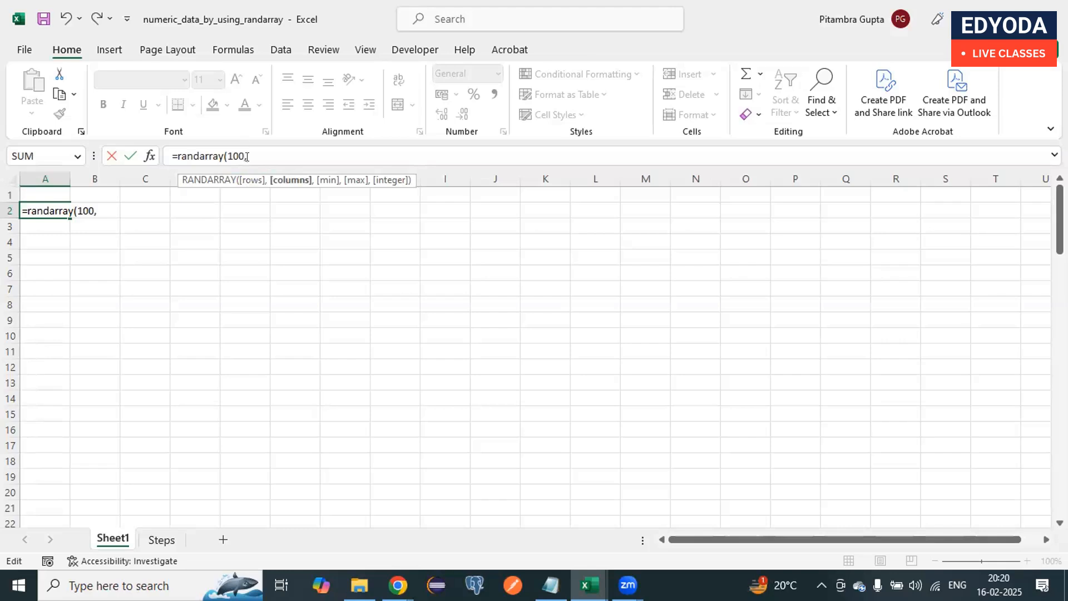
{"action": "type", "text": "10"}
{"action": "key", "text": "BackSpace"}
{"action": "key", "text": "BackSpace"}
{"action": "type", "text": "20"}
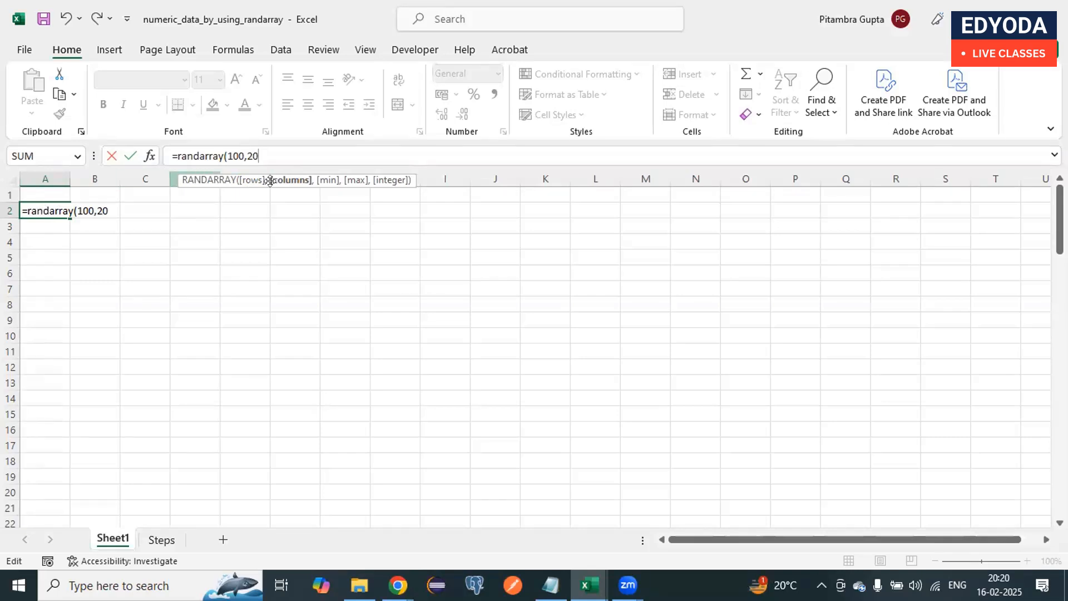
- Set the formula's minimum to 1 and maximum to 1000, leave the integer argument blank, and enter the formula
{"action": "type", "text": ","}
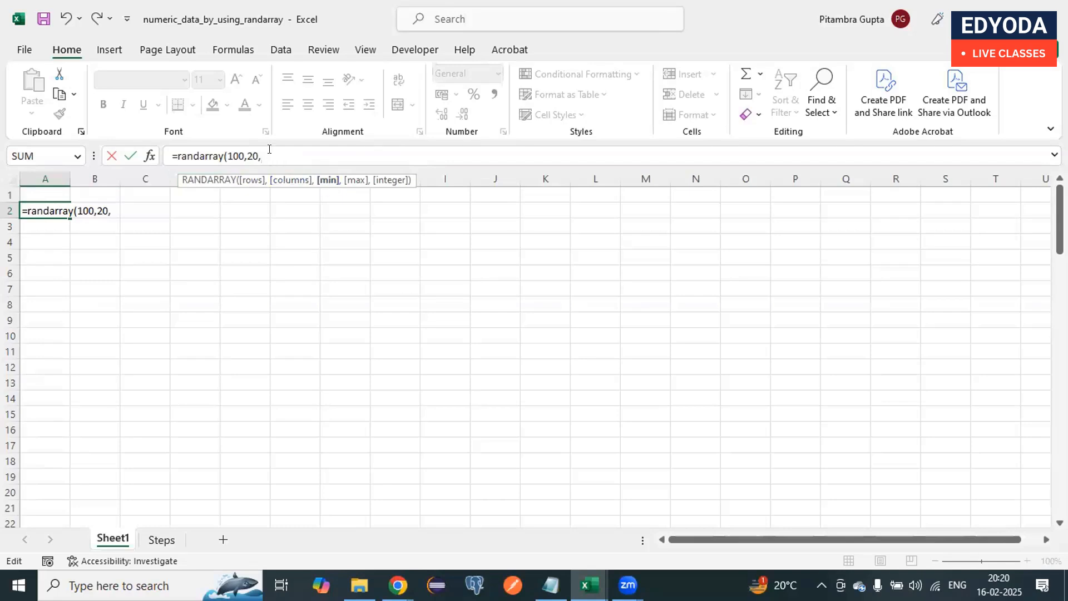
{"action": "type", "text": "1,"}
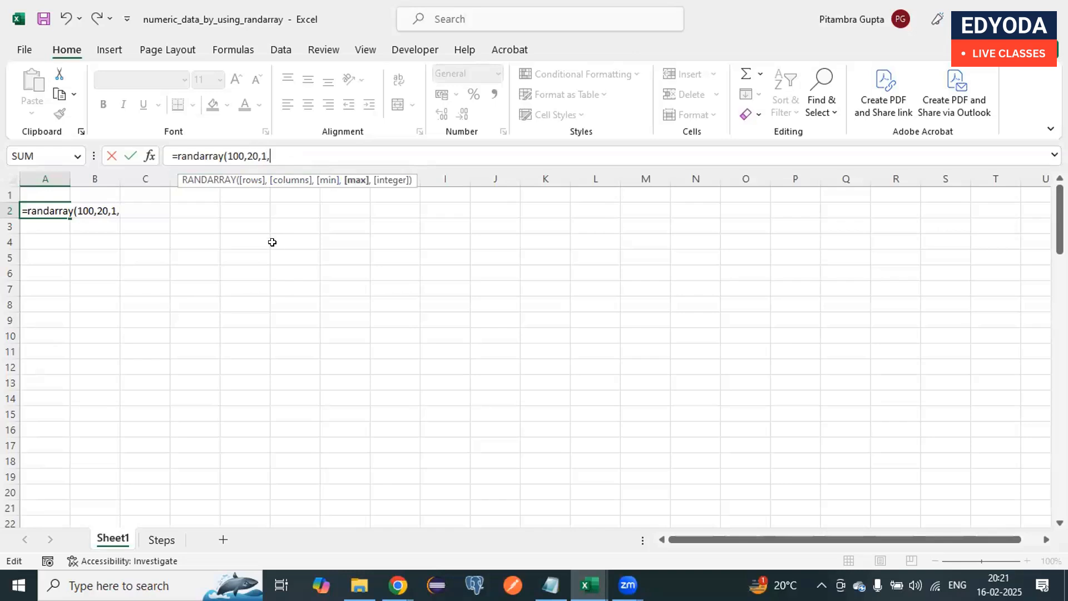
{"action": "type", "text": "1000,"}
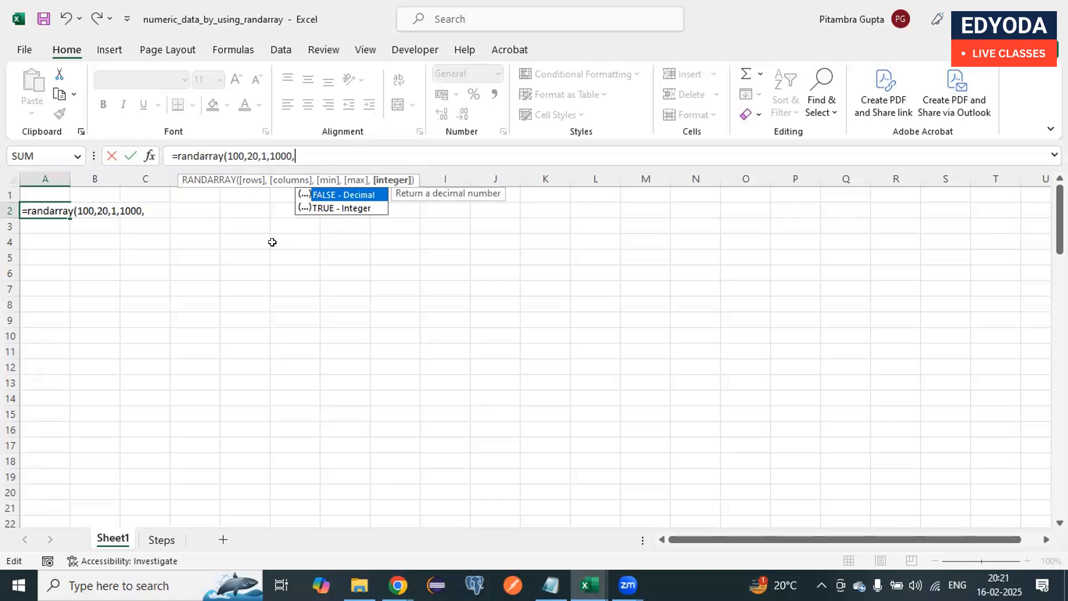
{"action": "left_click", "coordinate": [331, 209]}
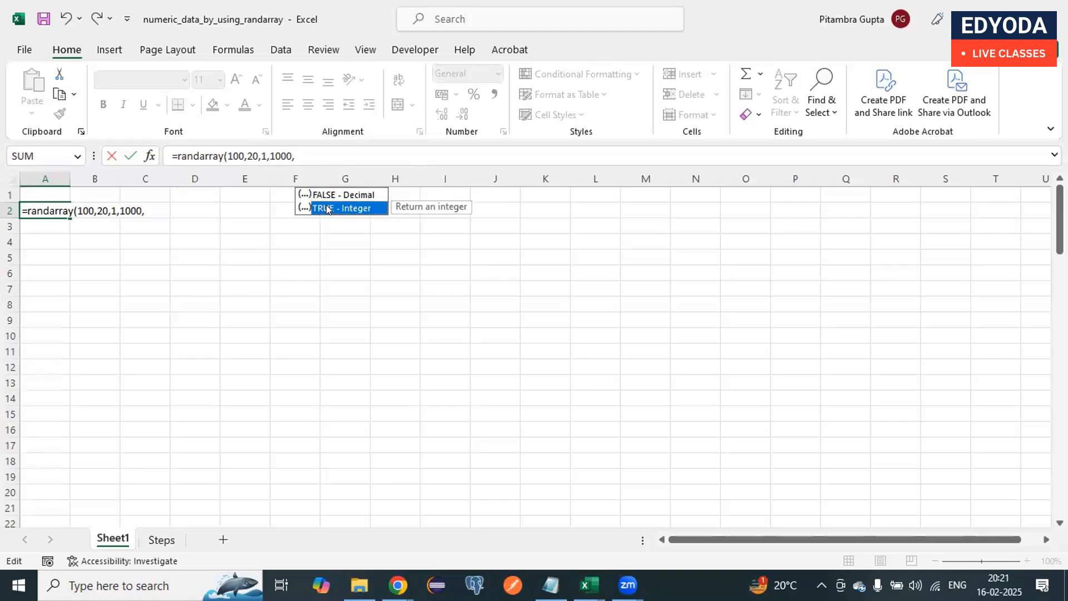
{"action": "double_click", "coordinate": [326, 207]}
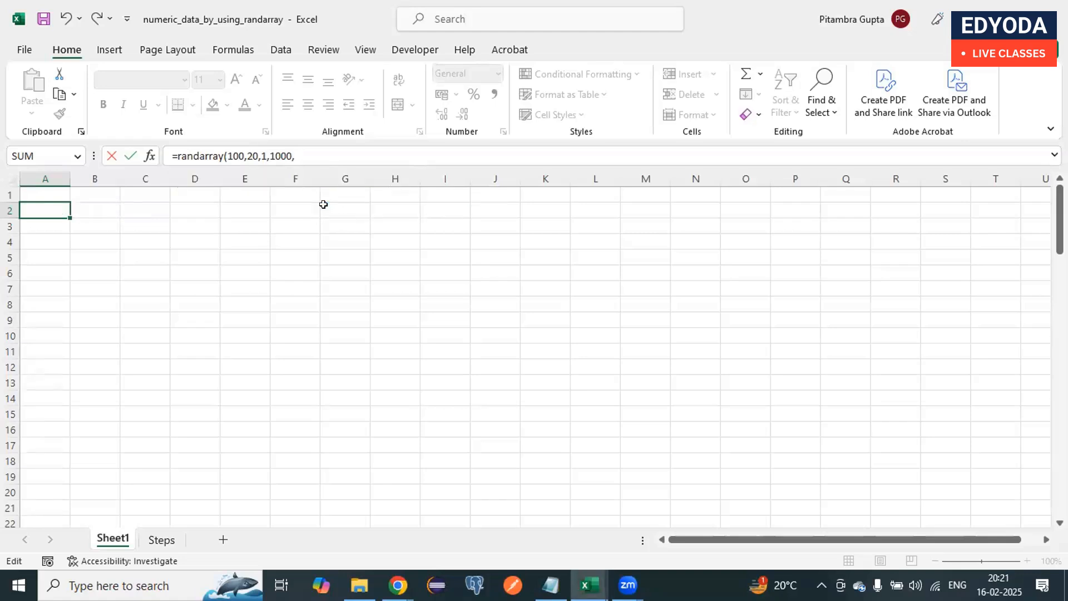
{"action": "key", "text": "Return"}
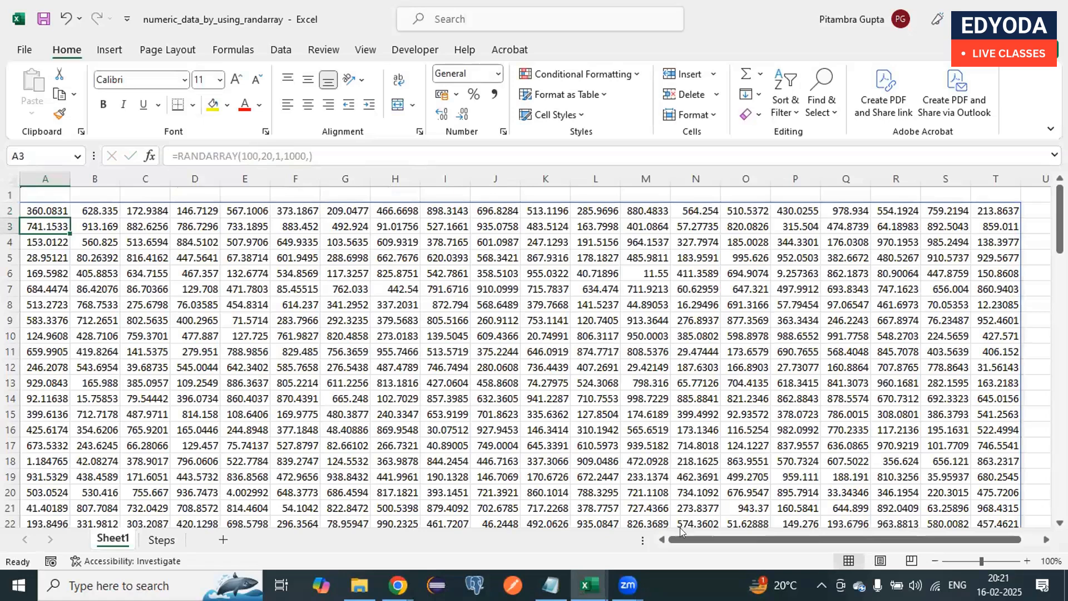
- Examine the generated array and compare the formula shown for several of its cells with that of cell A2
{"action": "mouse_move", "coordinate": [1060, 192]}
{"action": "left_mouse_down"}
{"action": "mouse_move", "coordinate": [1060, 481]}
{"action": "mouse_move", "coordinate": [1060, 192]}
{"action": "left_mouse_up"}
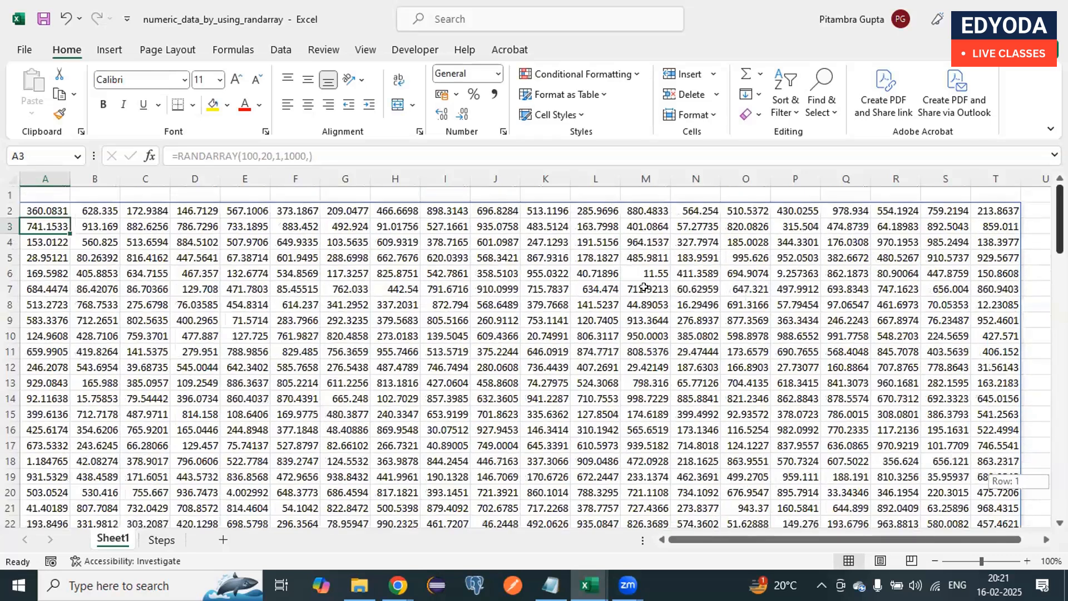
{"action": "left_click", "coordinate": [360, 273]}
{"action": "left_click", "coordinate": [284, 332]}
{"action": "left_click", "coordinate": [342, 305]}
{"action": "left_click", "coordinate": [147, 257]}
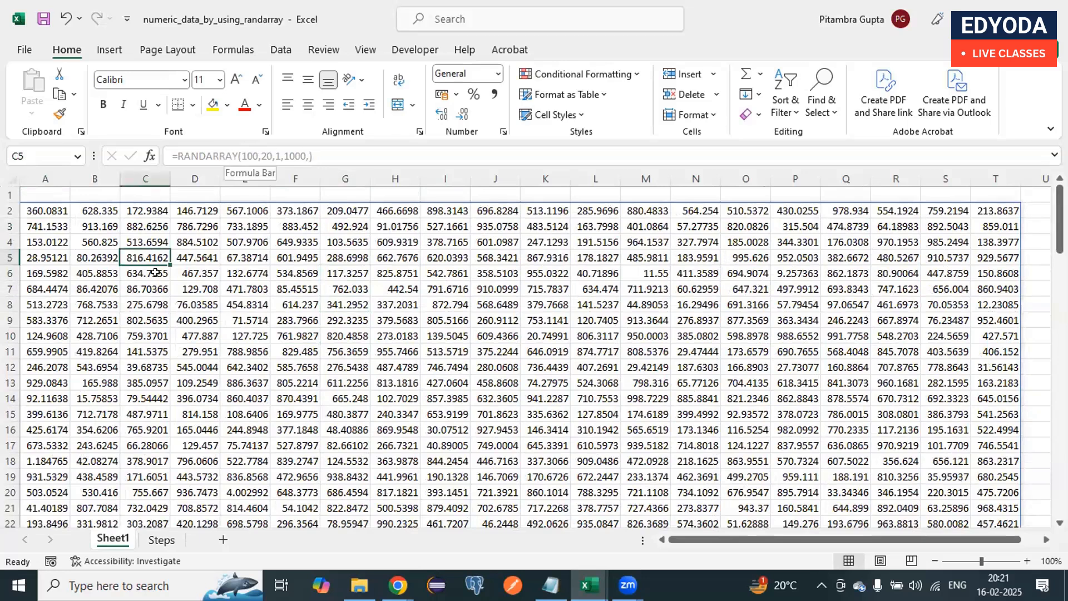
{"action": "left_click_drag", "start_coordinate": [162, 367], "coordinate": [232, 370]}
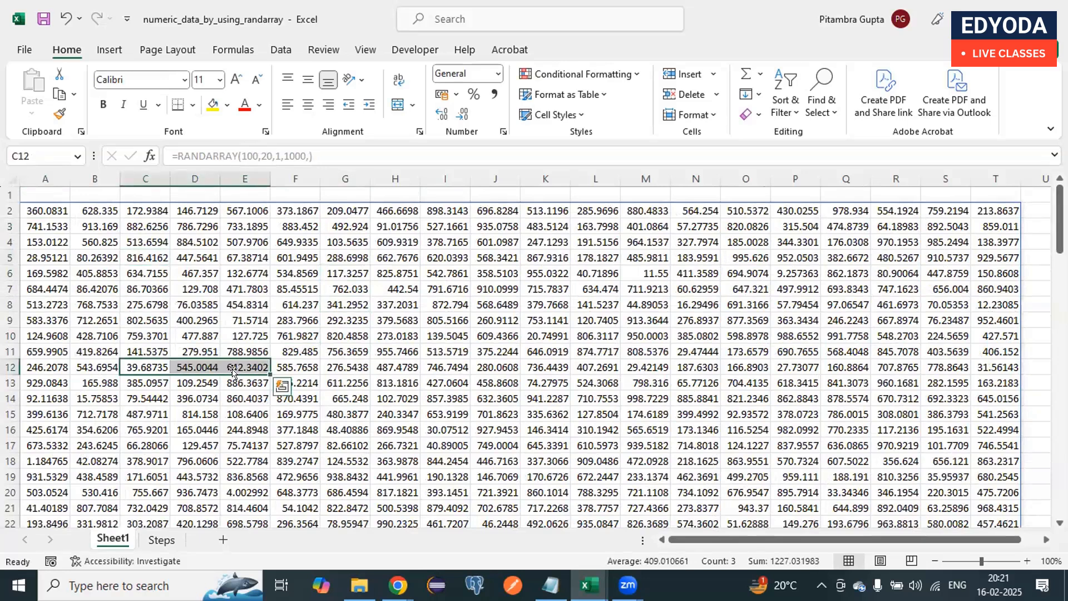
{"action": "left_click", "coordinate": [50, 210]}
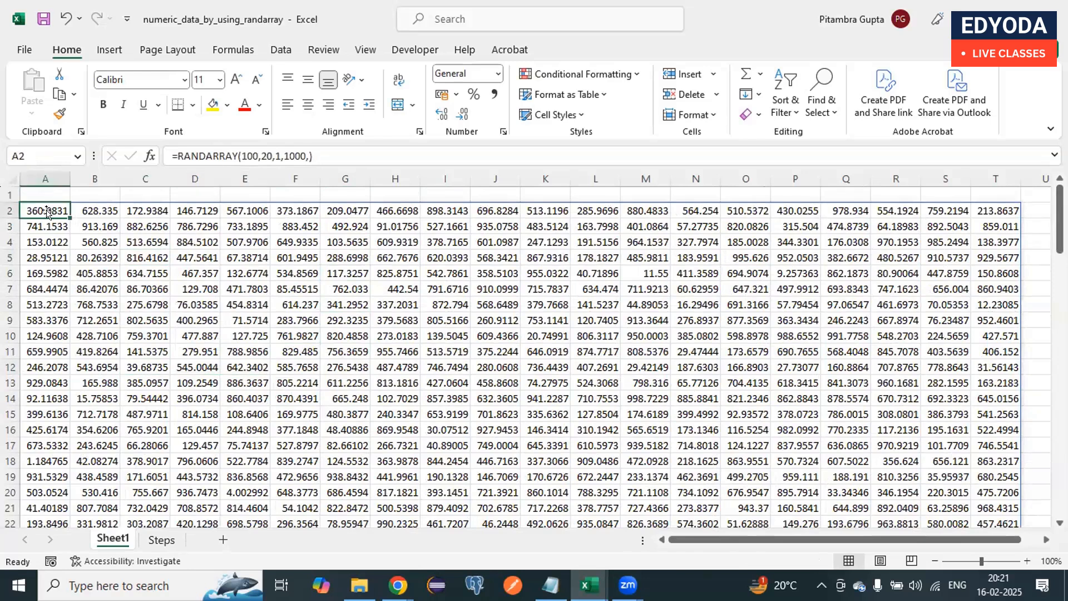
{"action": "left_click", "coordinate": [137, 210]}
{"action": "left_click", "coordinate": [250, 235]}
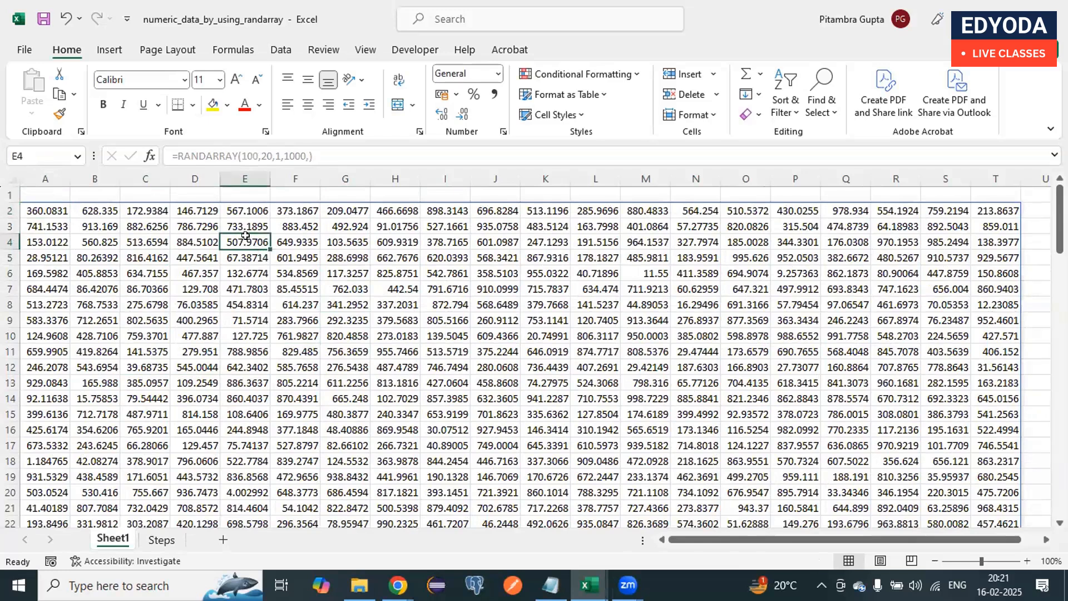
- Recalculate the worksheet three times to regenerate the random numbers in the array
{"action": "key", "text": "F9"}
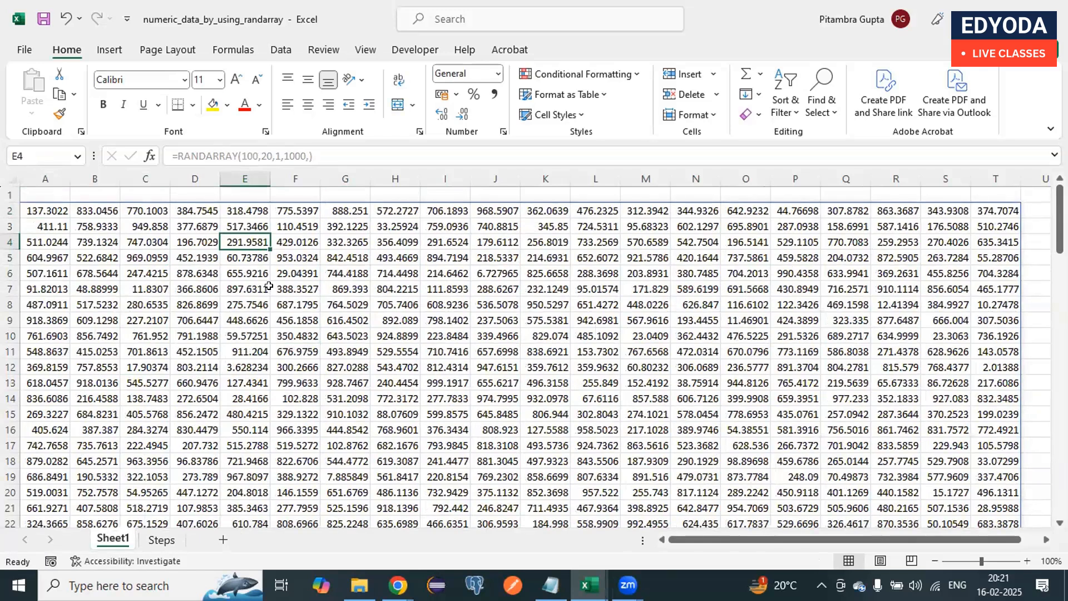
{"action": "left_click", "coordinate": [357, 268]}
{"action": "key", "text": "F9"}
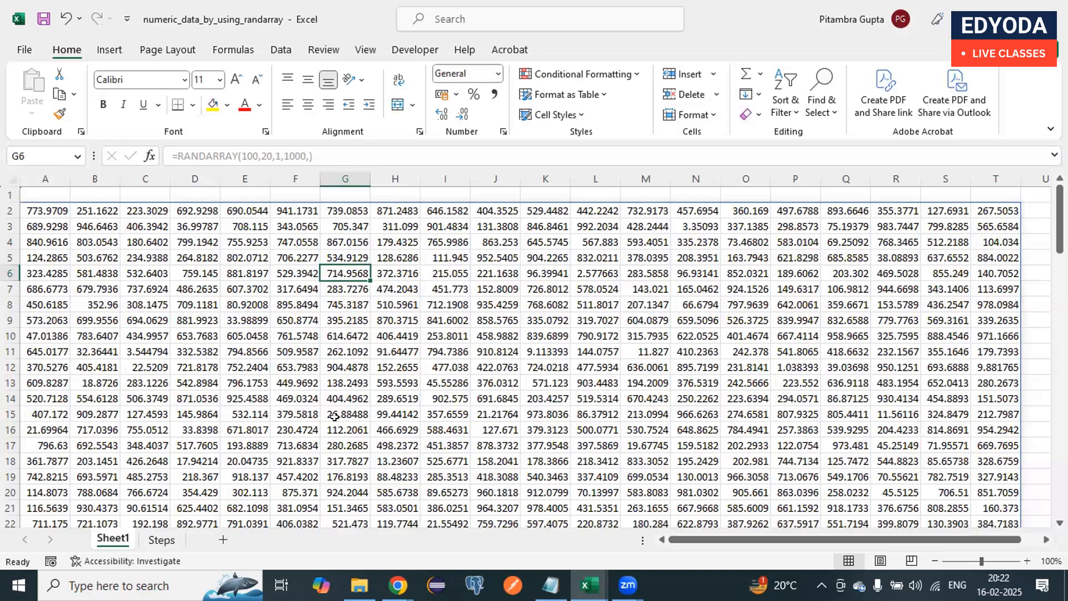
{"action": "left_click", "coordinate": [403, 334]}
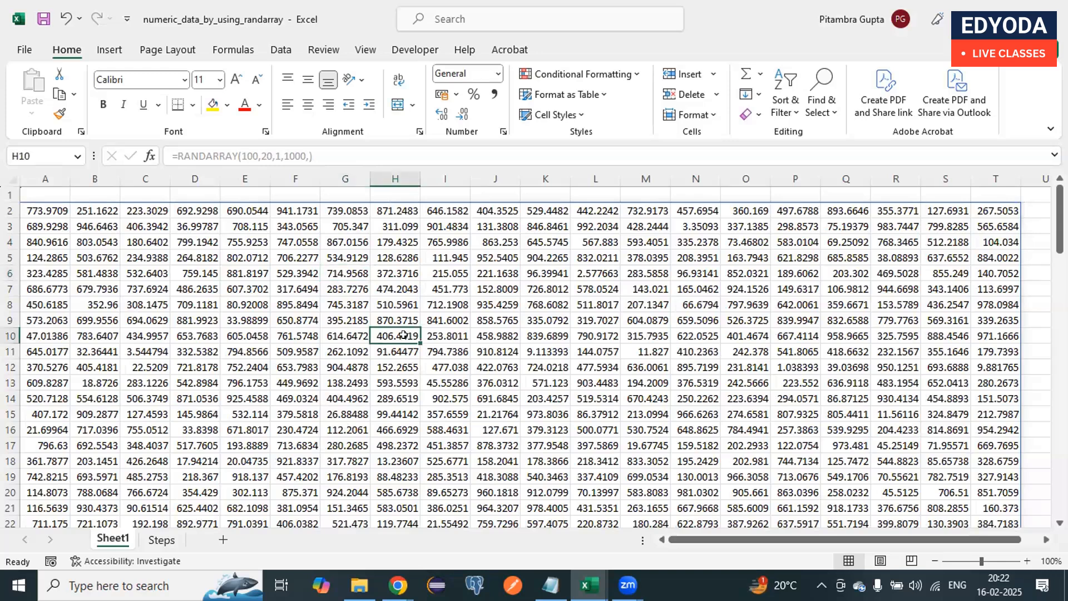
{"action": "key", "text": "F9"}
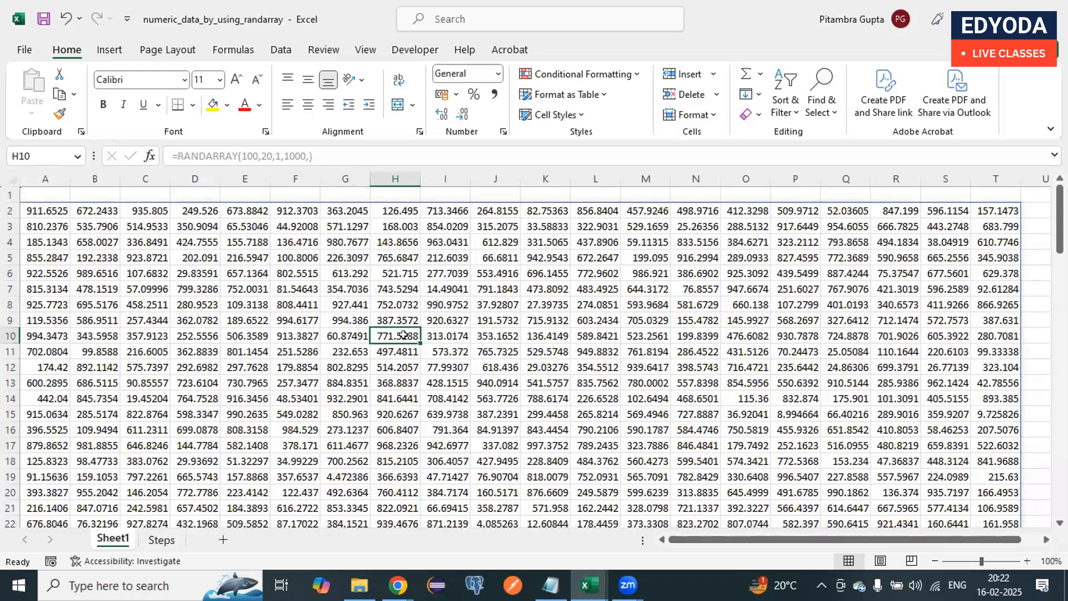
{"action": "left_click", "coordinate": [472, 275]}
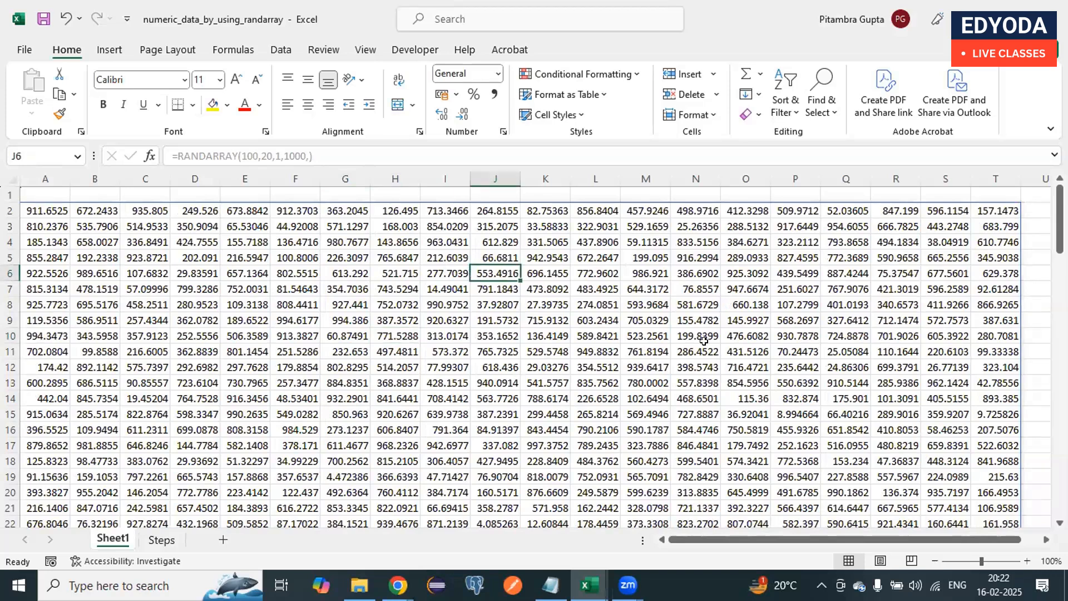
{"action": "left_click", "coordinate": [453, 413]}
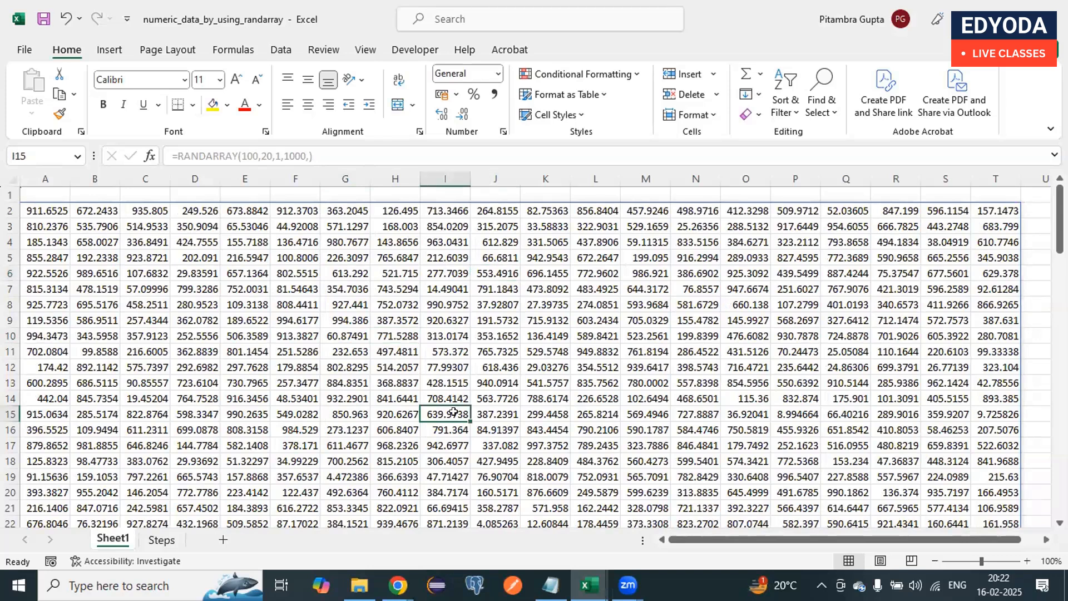
{"action": "left_click", "coordinate": [442, 273]}
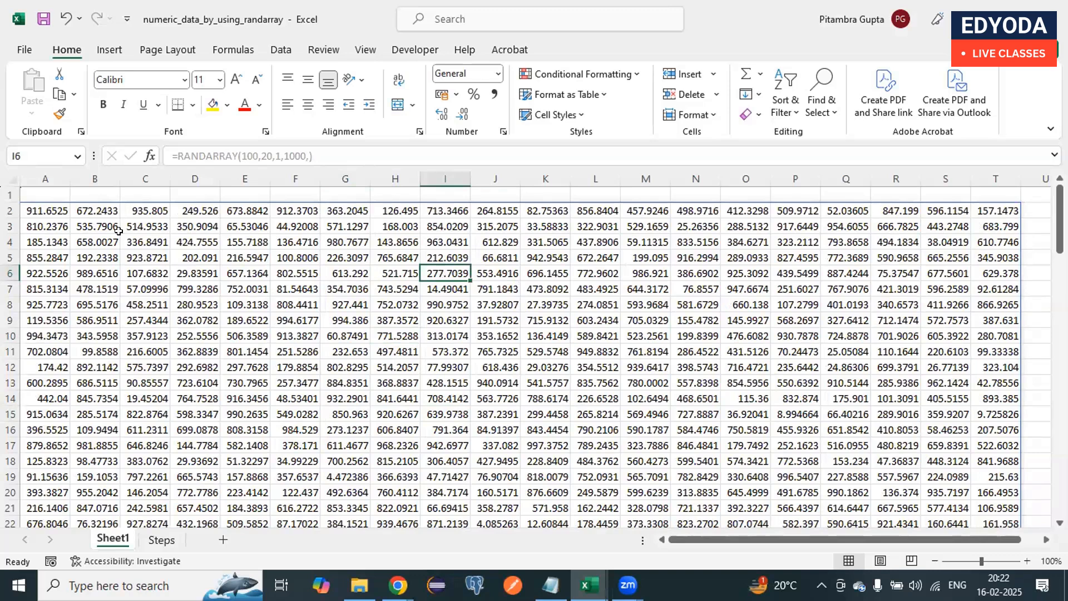
{"action": "left_click", "coordinate": [275, 300]}
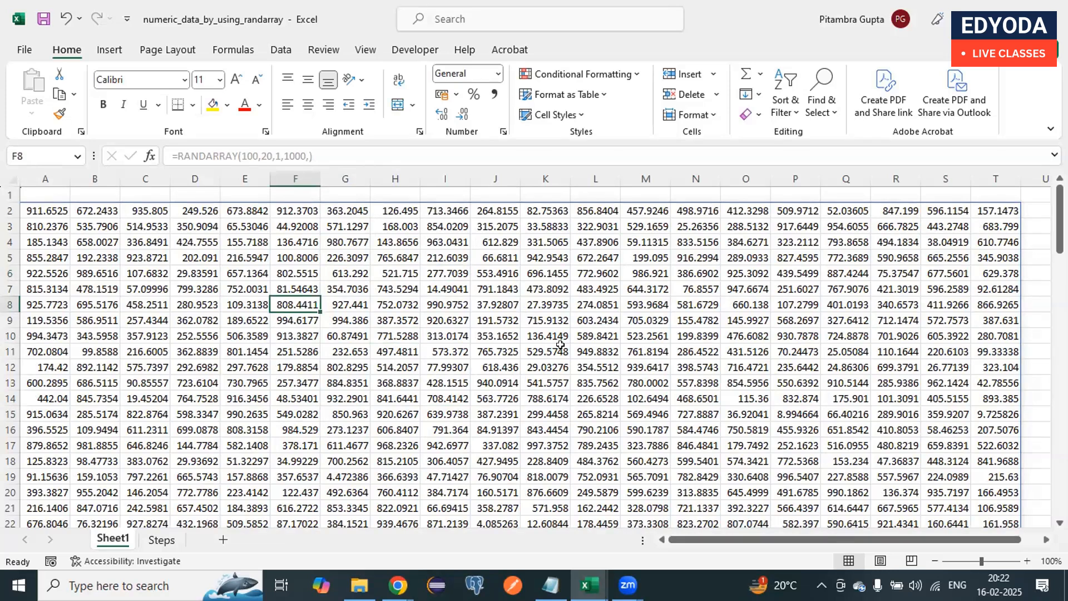
- Select the entire random number array from A2 to T101 and copy it
{"action": "left_click", "coordinate": [53, 209]}
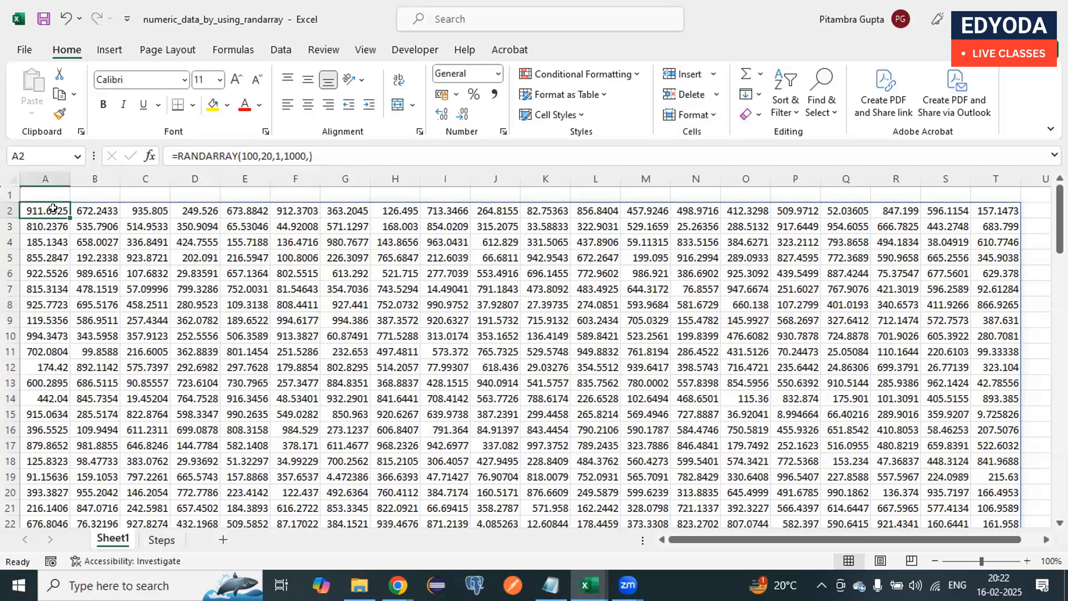
{"action": "key", "text": "ctrl+shift+Right"}
{"action": "key", "text": "ctrl+shift+Down"}
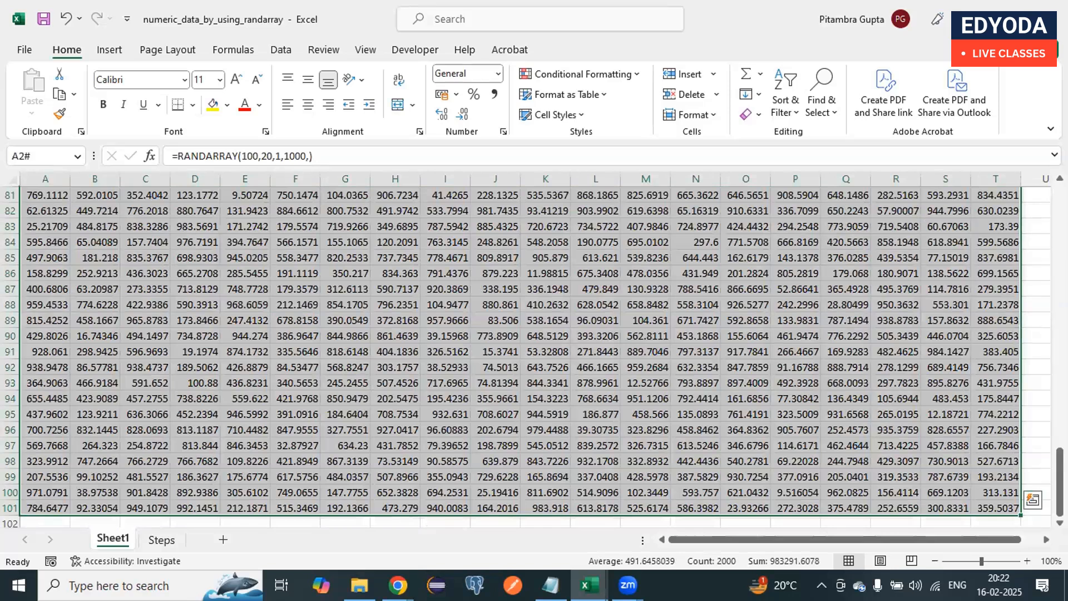
{"action": "scroll", "coordinate": [641, 294], "scroll_direction": "up", "scroll_amount": 20}
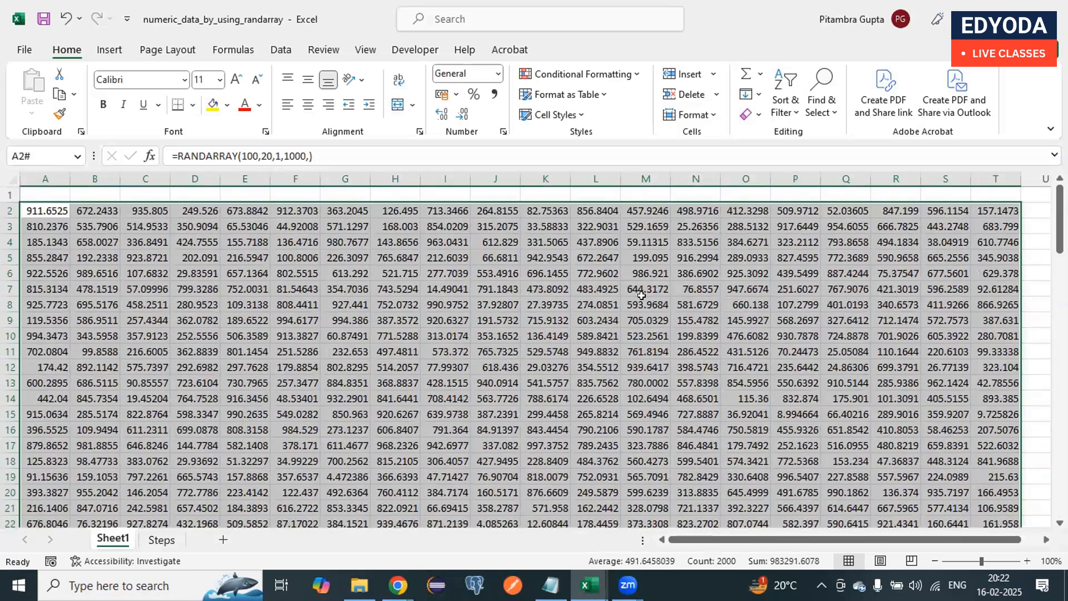
{"action": "key", "text": "ctrl+c"}
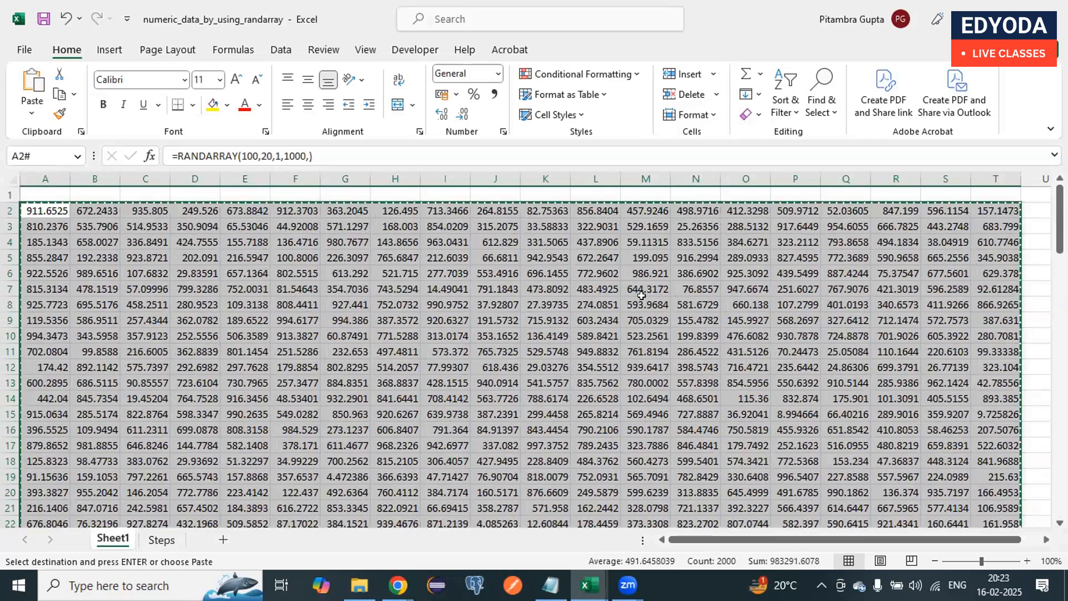
- Try to paste the copied random numbers as values only, starting at cell A1
{"action": "left_click", "coordinate": [41, 192]}
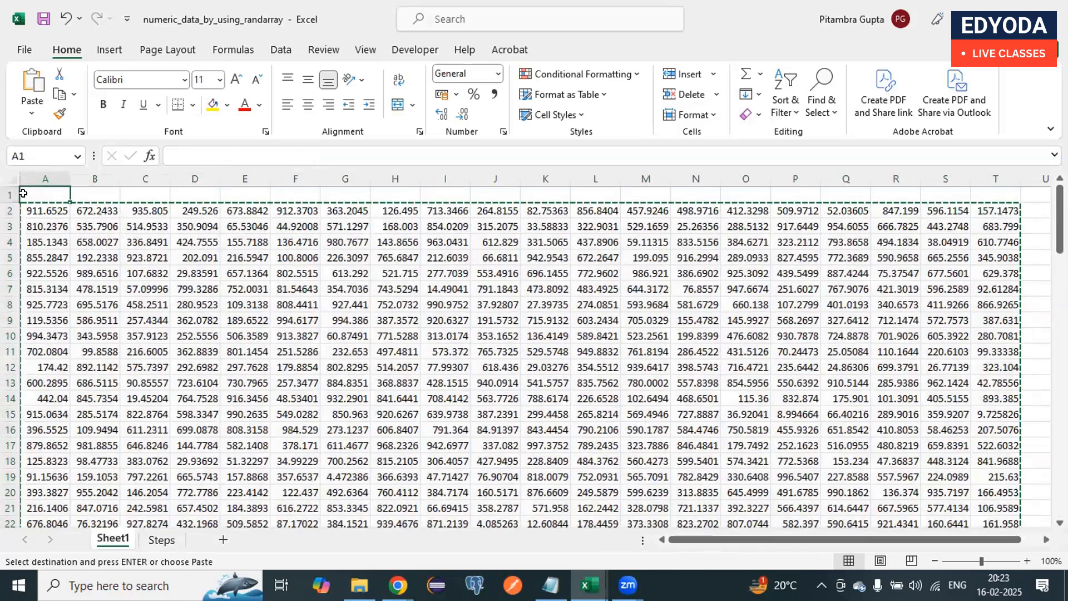
{"action": "left_click", "coordinate": [33, 113]}
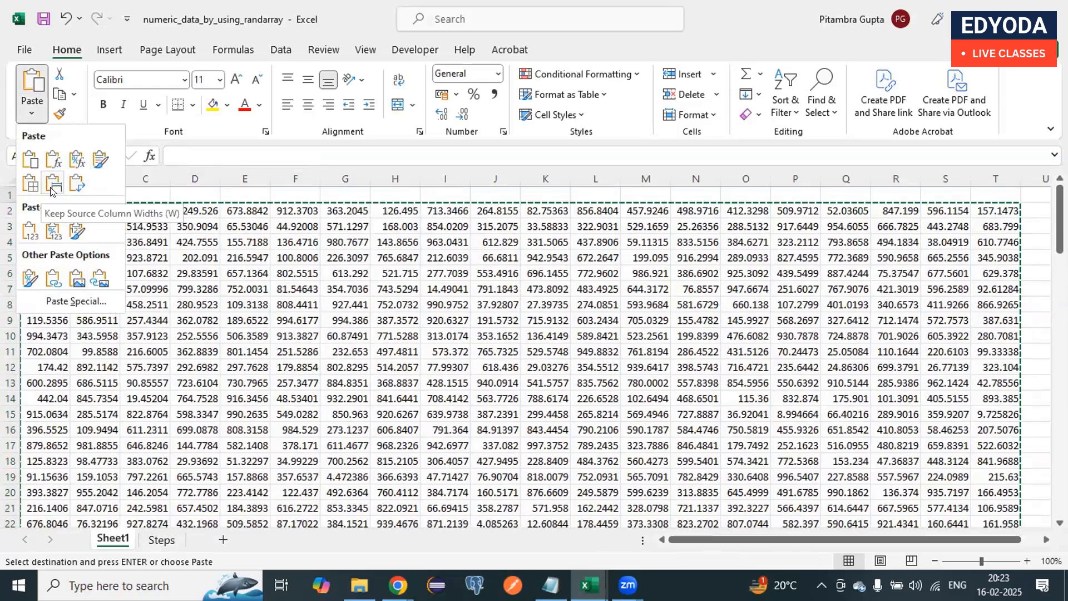
{"action": "left_click", "coordinate": [31, 228]}
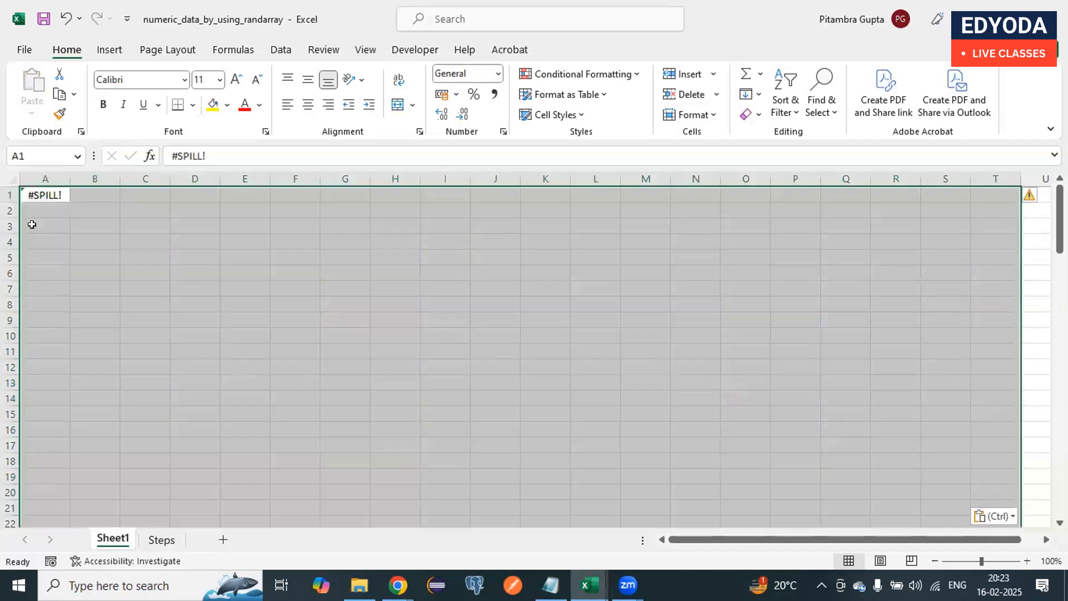
- Check the pasted content in cells A1 and A3, and clear the spill error from A1
{"action": "left_click", "coordinate": [53, 189]}
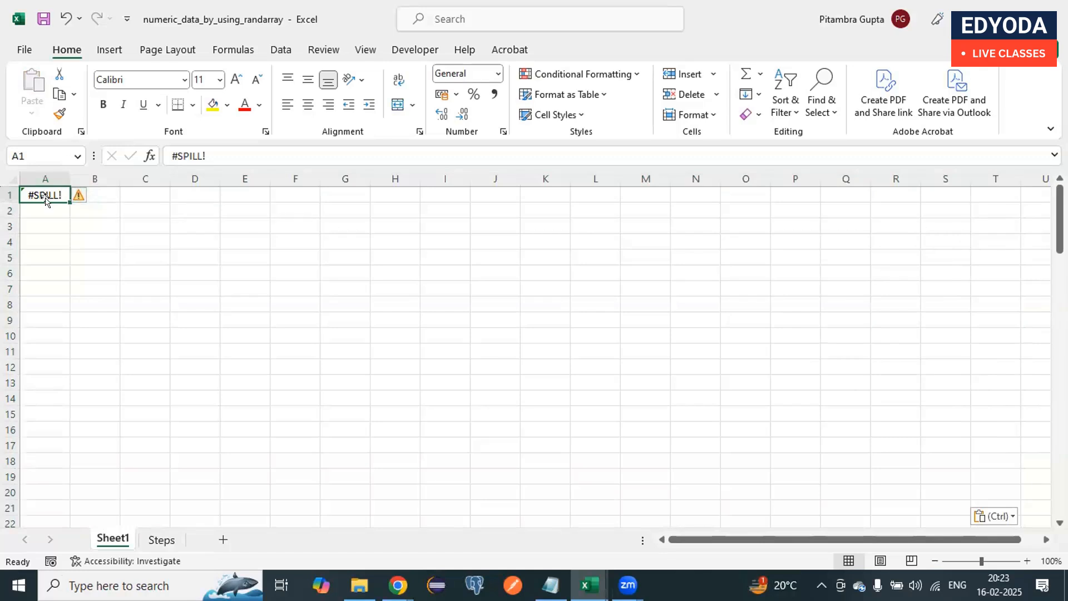
{"action": "left_click", "coordinate": [45, 224]}
{"action": "left_click", "coordinate": [46, 194]}
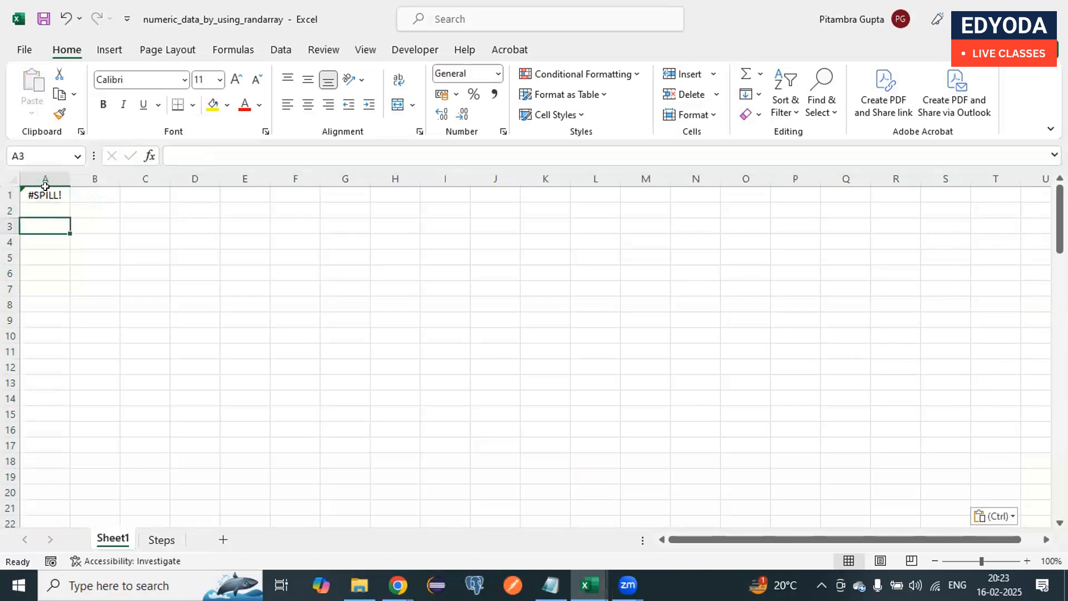
{"action": "key", "text": "Delete"}
{"action": "key", "text": "Return"}
- Start entering a new random number formula in cell A1
{"action": "left_click", "coordinate": [54, 191]}
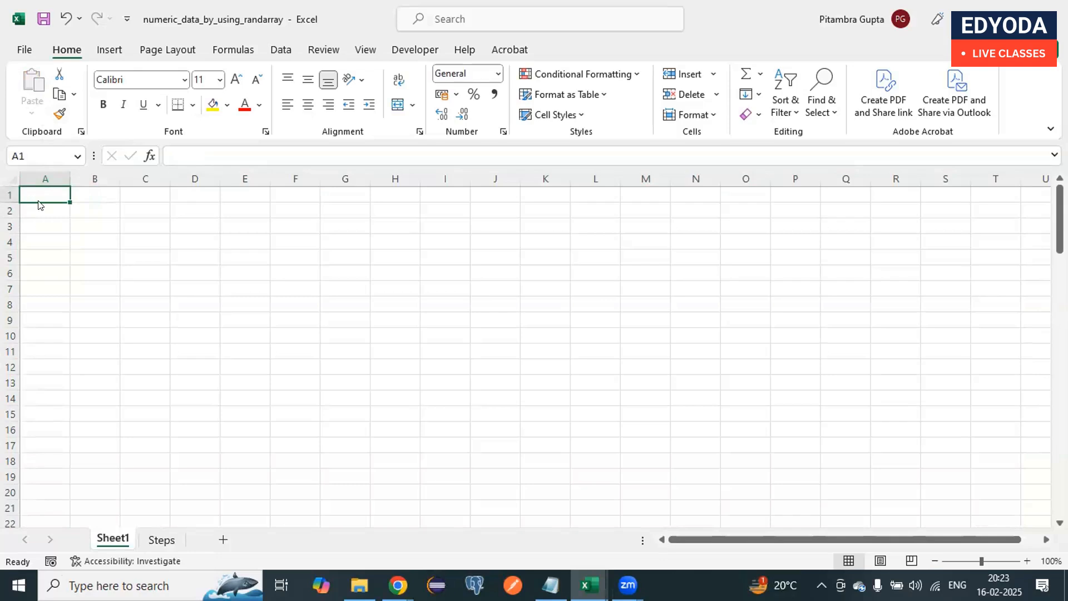
{"action": "type", "text": "=rad"}
{"action": "type", "text": "n"}
{"action": "key", "text": "BackSpace"}
{"action": "type", "text": "adn"}
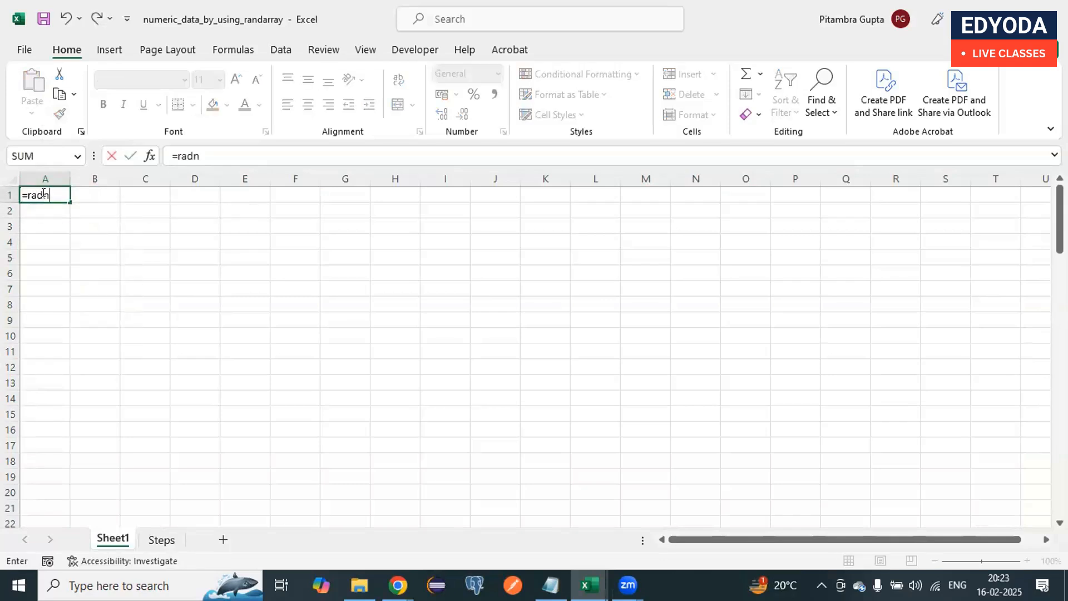